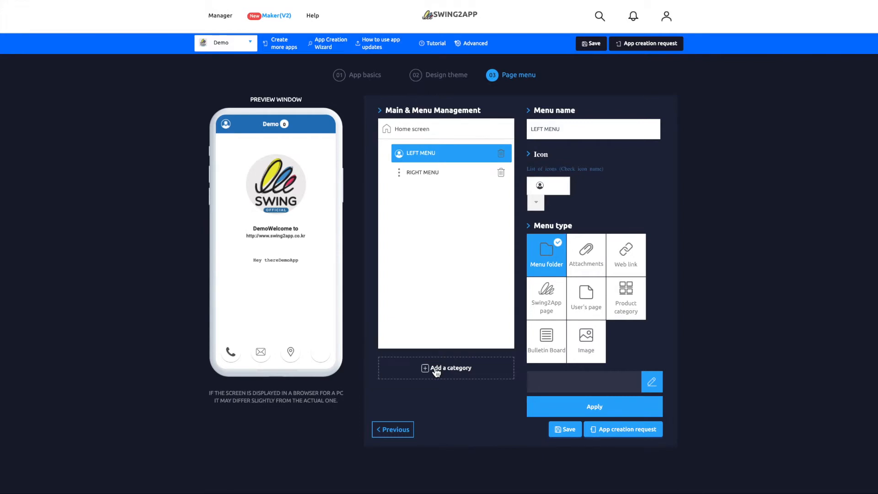
Step: Add a category under LEFT MENU, name it Template, and set its menu type to User's page
click(437, 372)
click(445, 173)
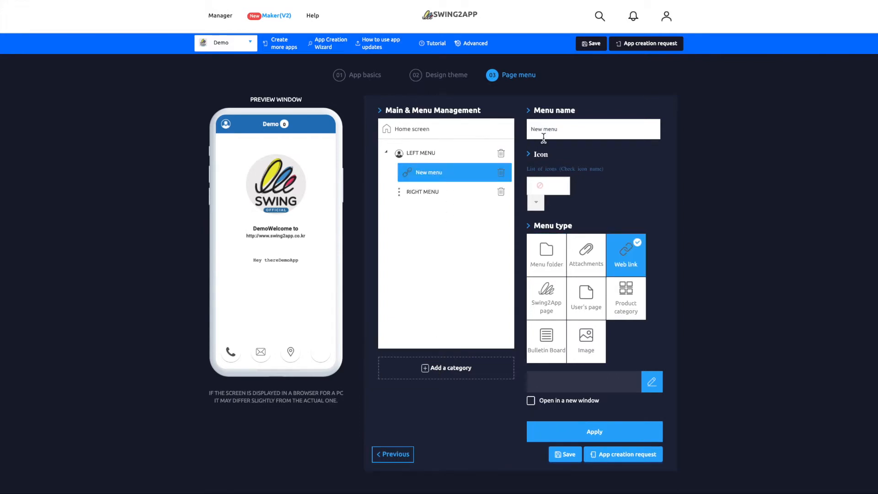
click(568, 129)
key(ctrl+a)
text(Template)
click(590, 300)
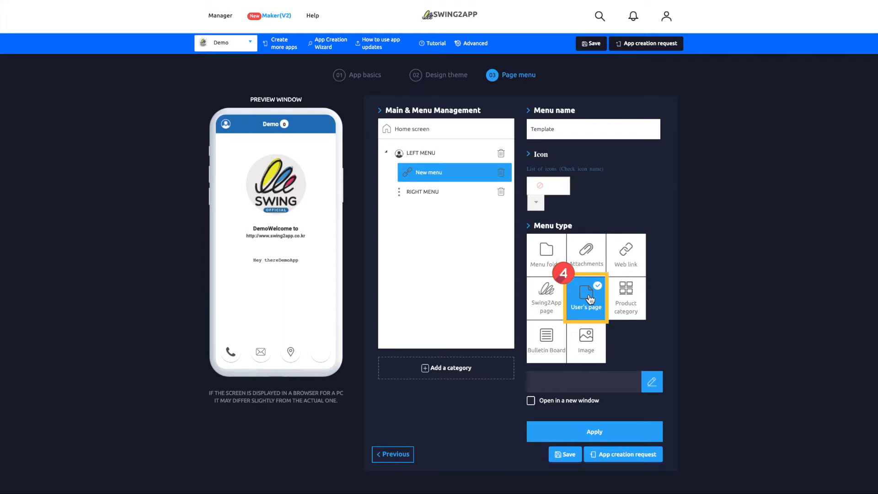
Step: Create a new page template for the menu's link, using the food page type and the main layout
click(652, 383)
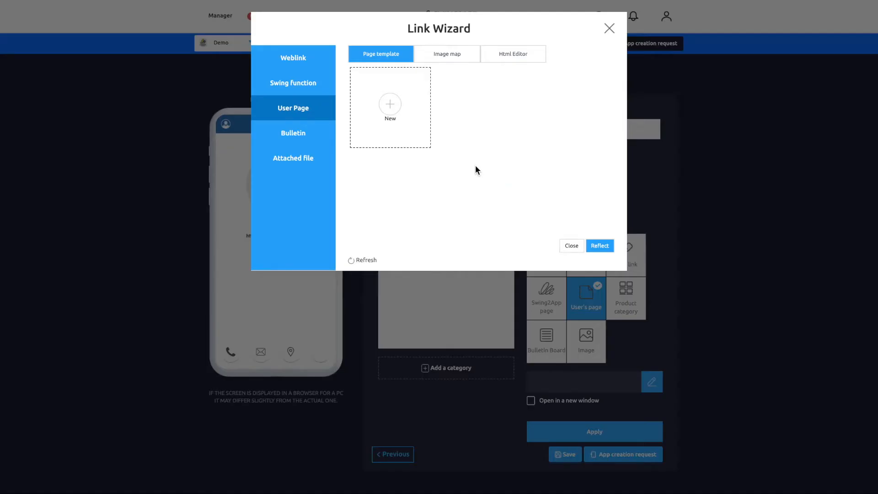
click(385, 138)
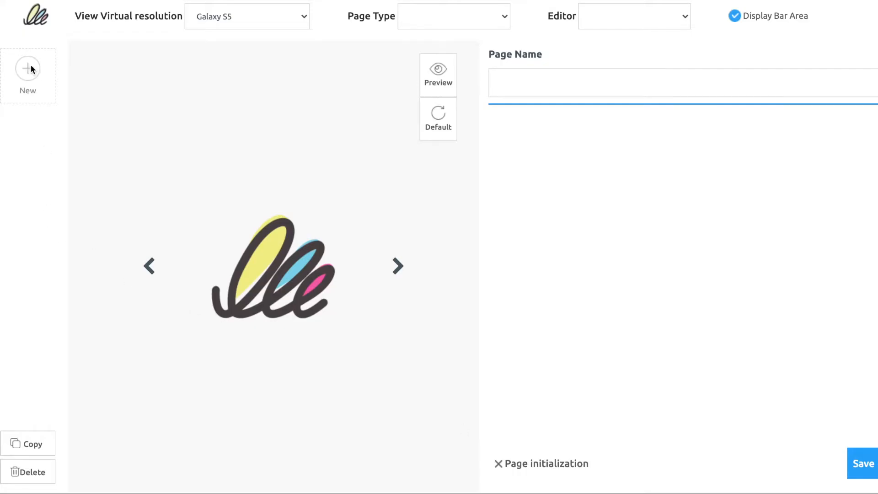
click(30, 65)
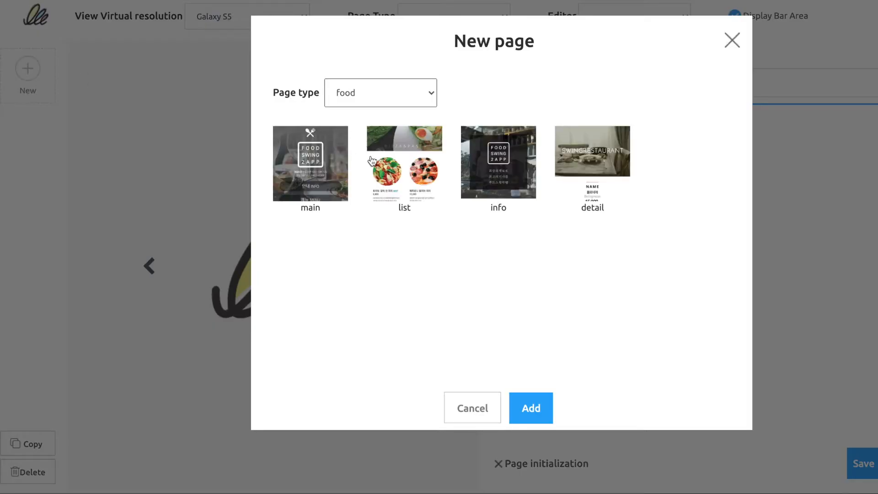
click(396, 97)
click(288, 158)
click(322, 157)
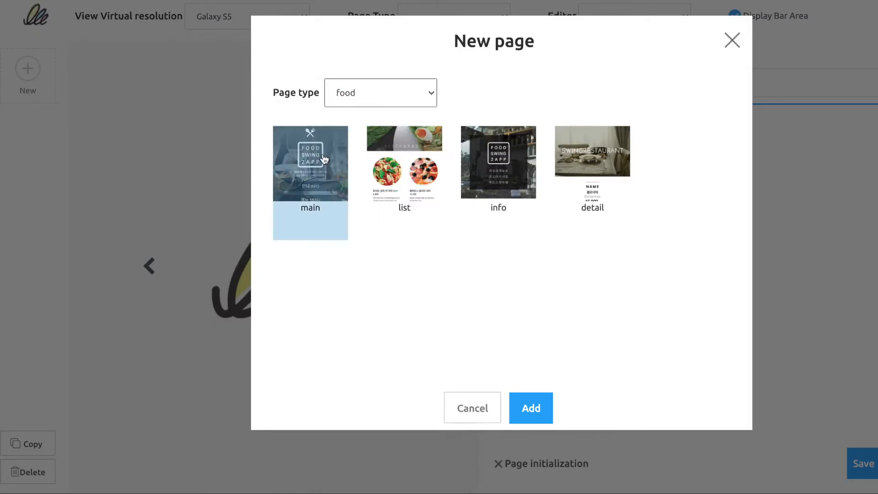
click(532, 405)
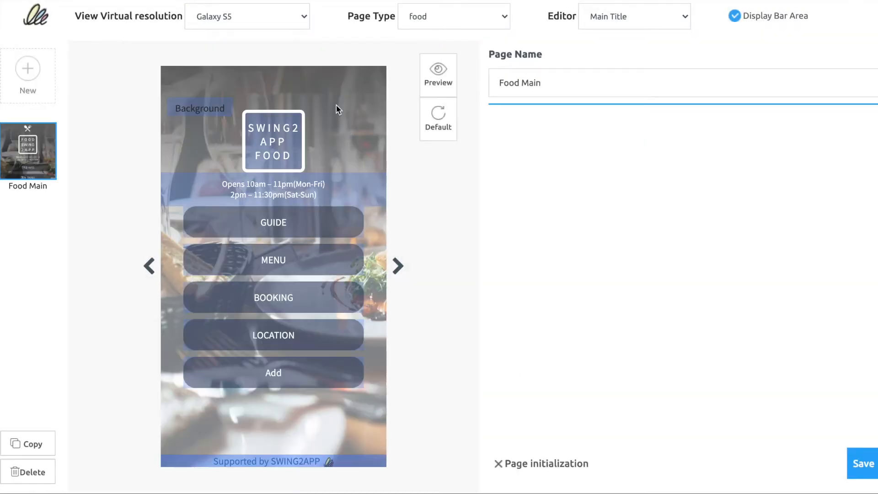
Step: Change the food page's background image, then name the page Template and save it
click(318, 234)
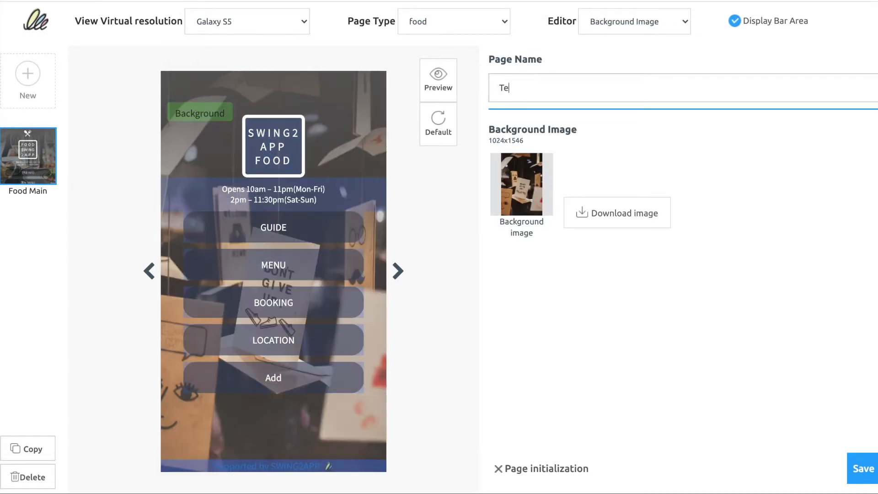
text(mplate)
click(869, 471)
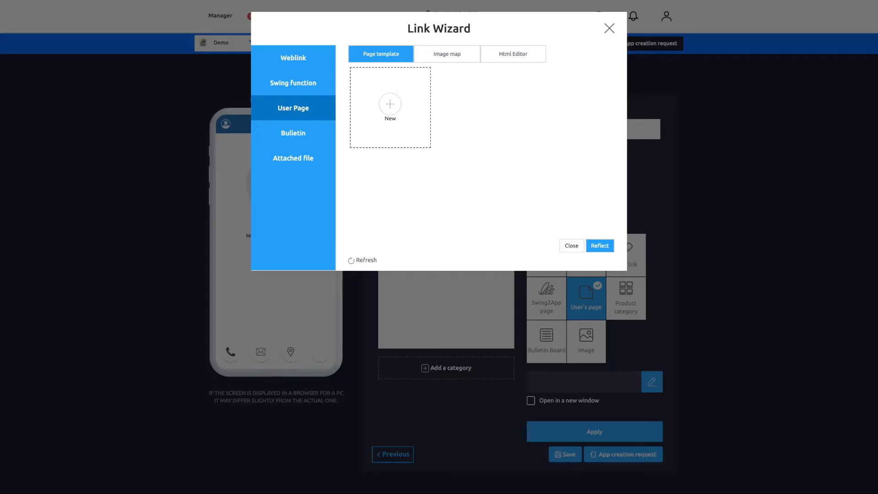
Step: Link the saved Template page to the Template menu, then apply and save the menu settings
click(368, 262)
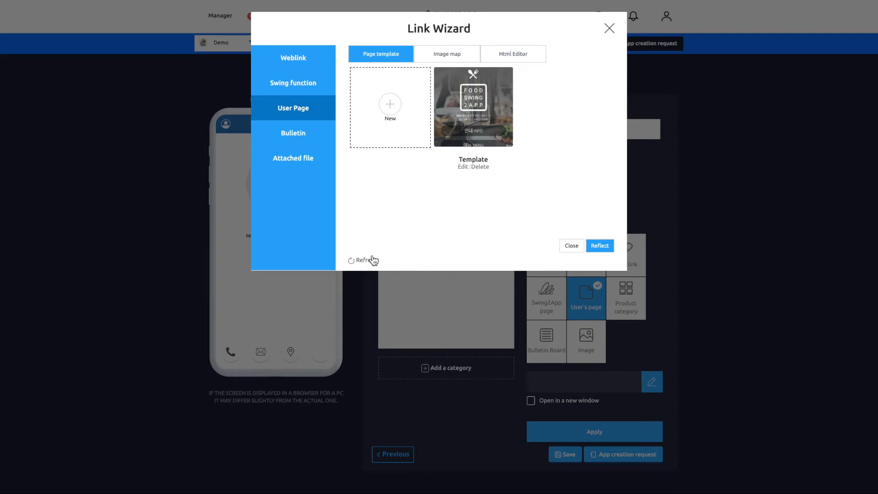
click(507, 118)
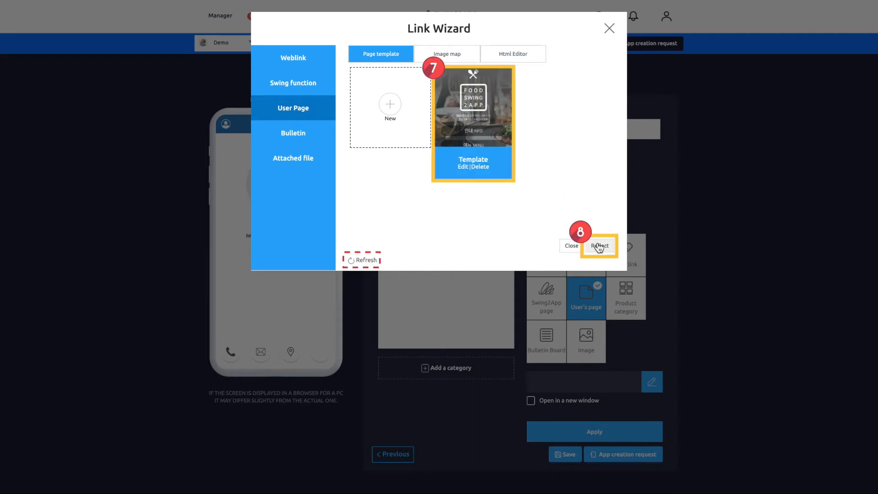
click(601, 247)
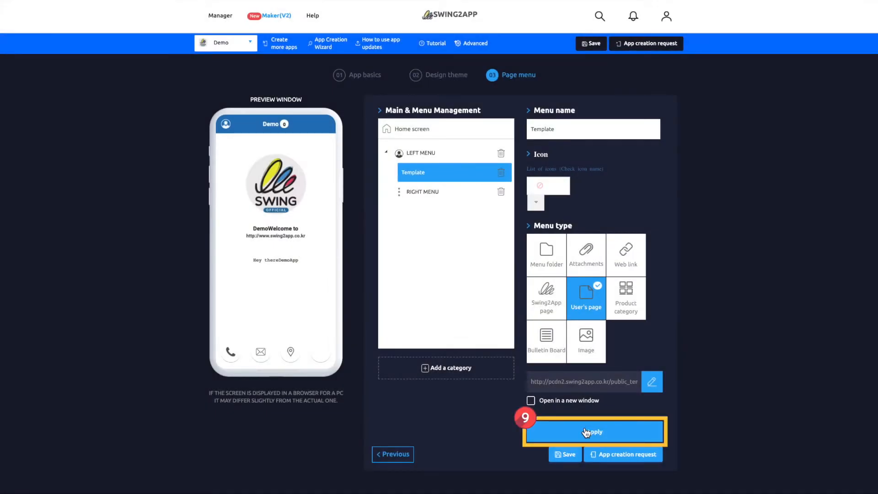
click(586, 432)
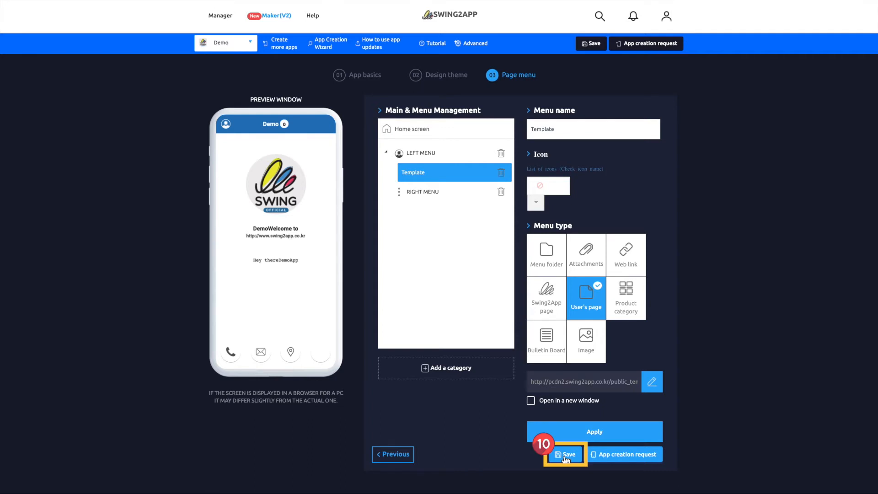
click(566, 457)
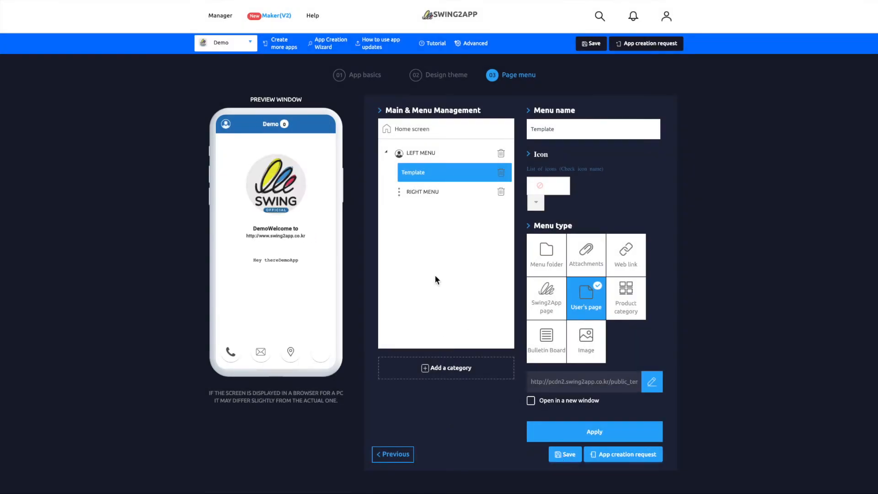
Step: Add another category named Image under LEFT MENU, then apply and save it
click(422, 154)
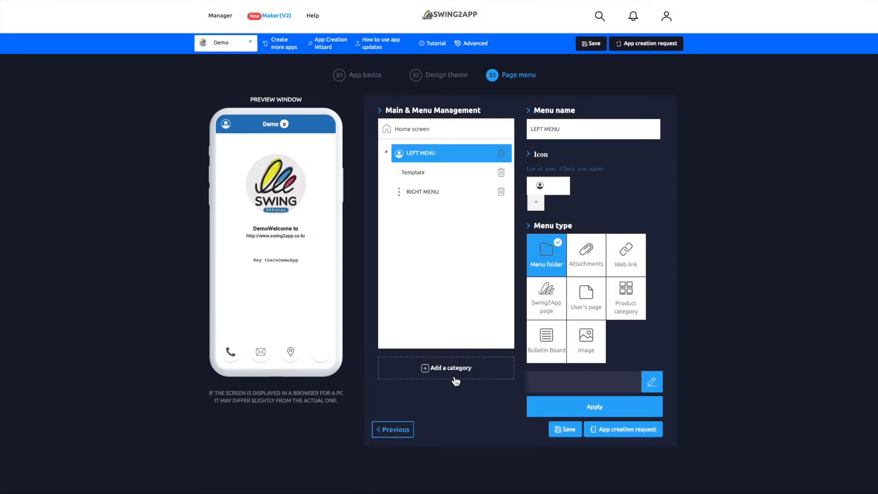
click(452, 373)
click(441, 197)
click(573, 127)
key(ctrl+a)
key(BackSpace)
text(Image)
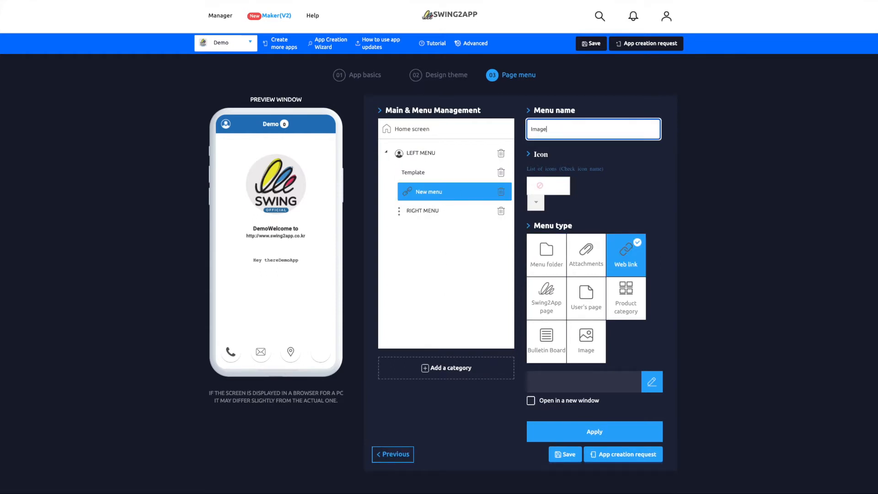
click(610, 430)
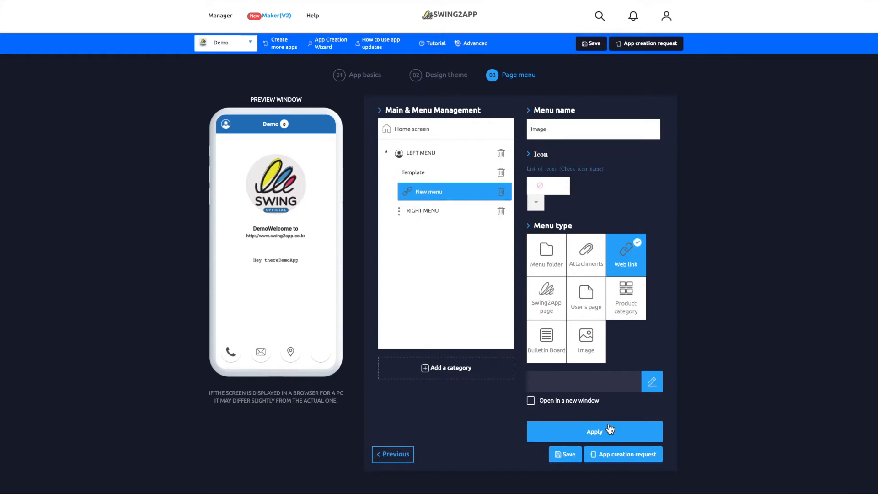
click(565, 455)
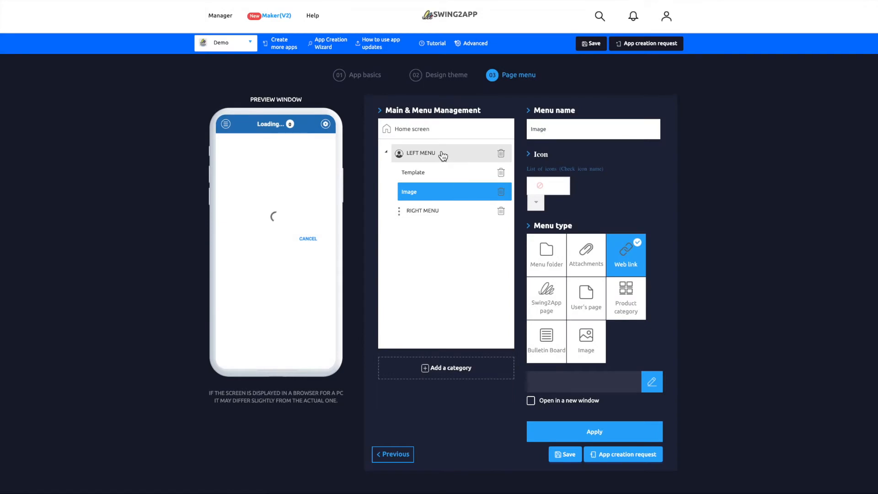
Step: Add a third category named HTML under LEFT MENU, then apply and save it
click(441, 152)
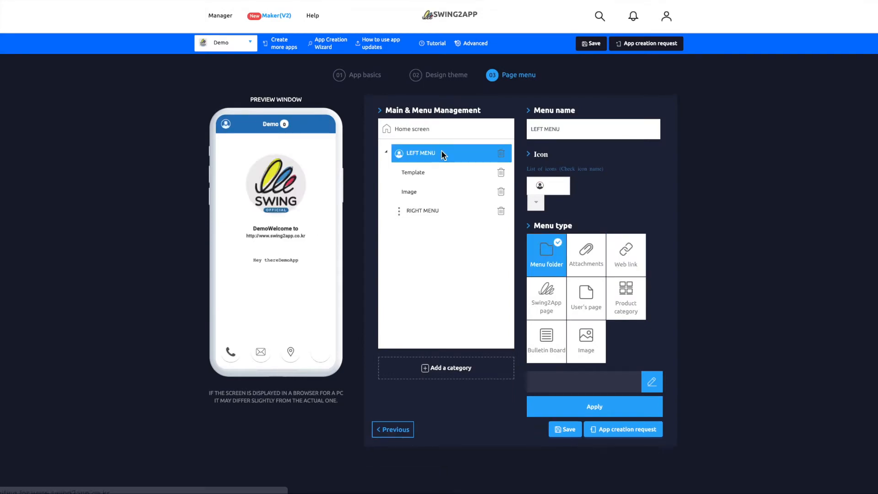
click(441, 370)
click(432, 210)
click(572, 123)
key(ctrl+a)
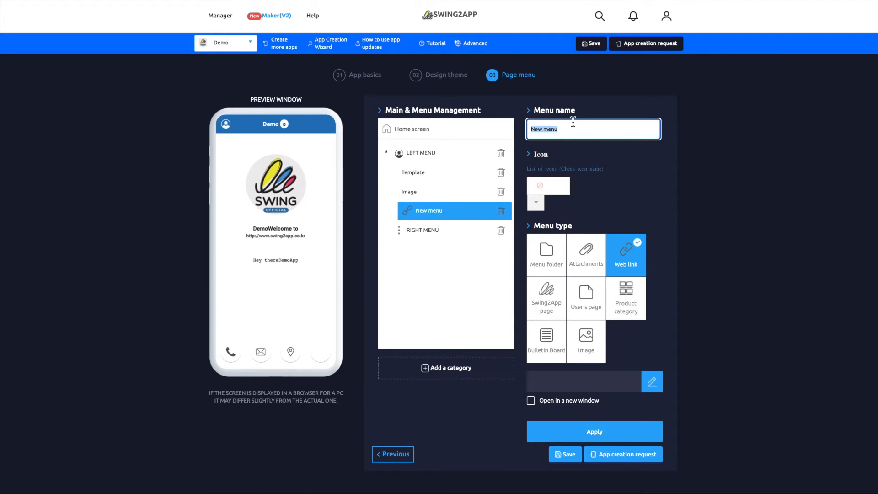
text(HTML)
click(624, 432)
click(574, 455)
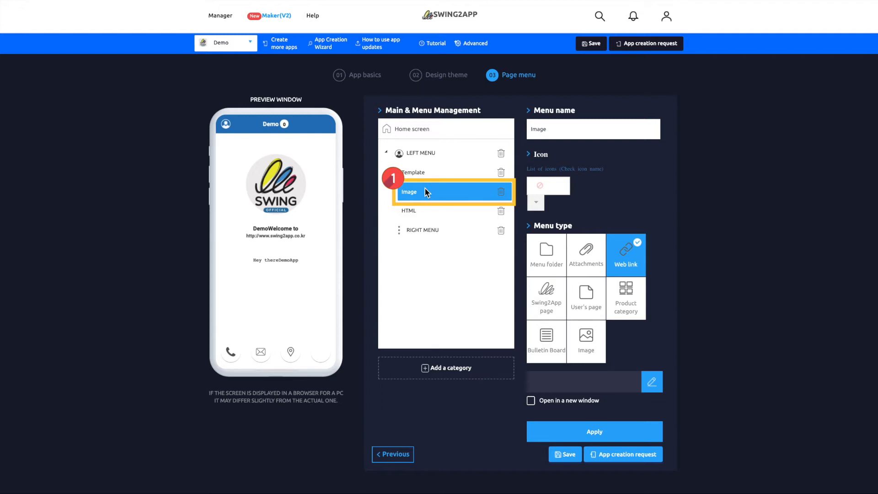
Step: Set the Image menu's type to User's page and start a new image map page for its link
click(589, 306)
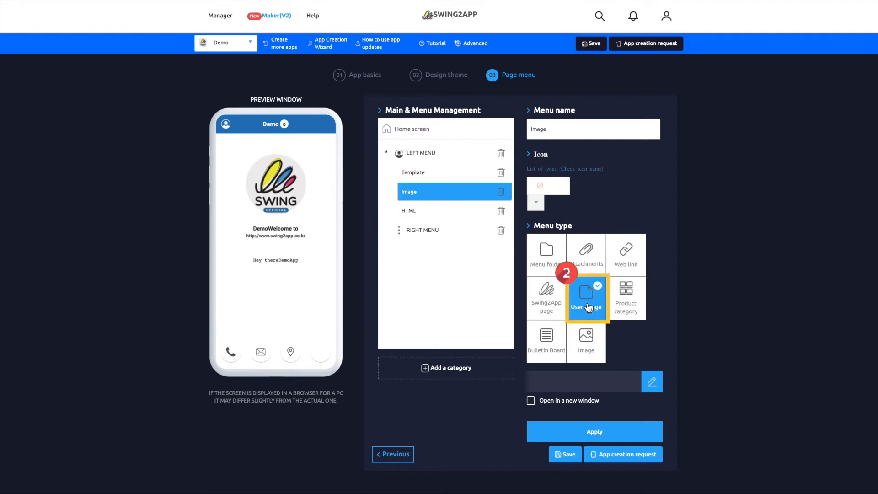
click(653, 383)
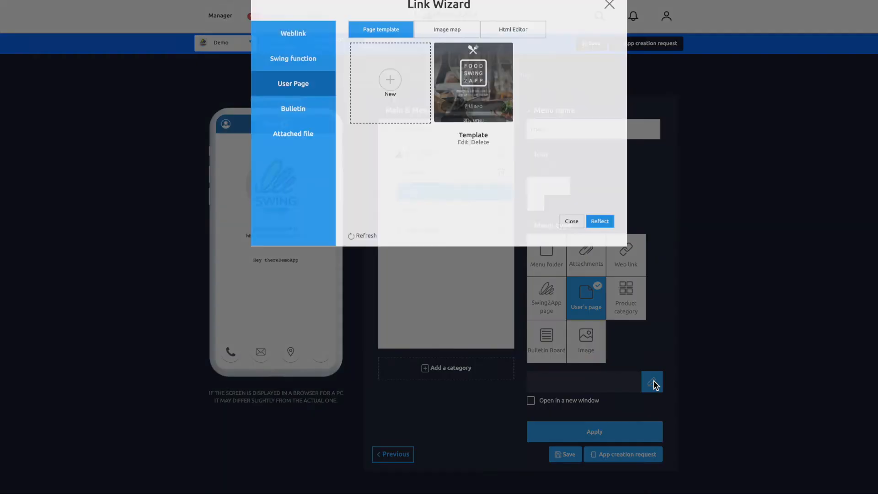
click(447, 53)
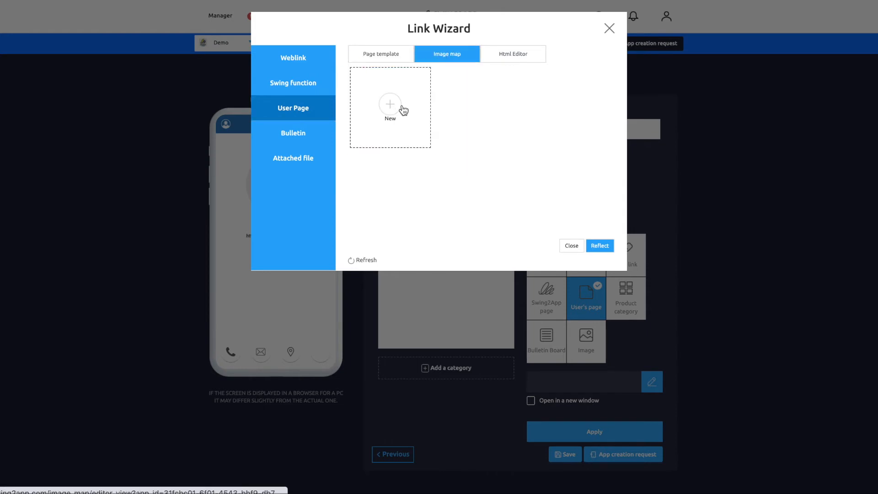
click(403, 110)
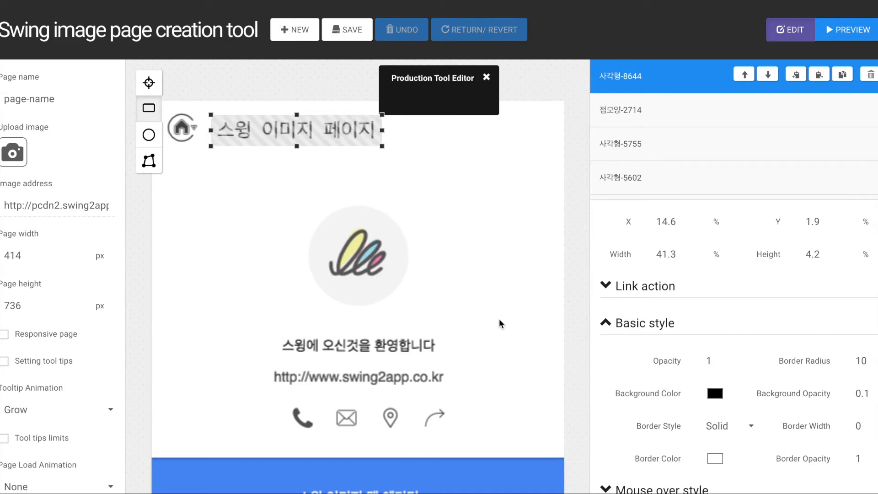
click(305, 39)
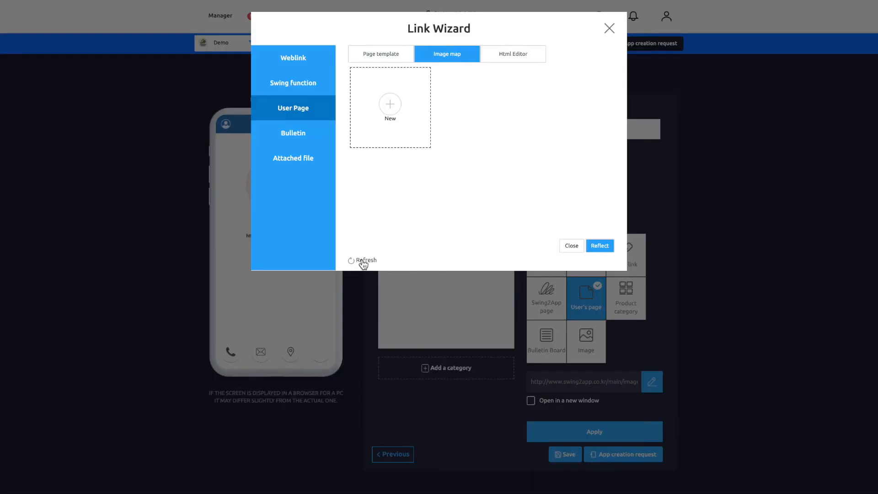
Step: Link the image map page named Image to the Image menu, then apply and save the menu settings
click(364, 261)
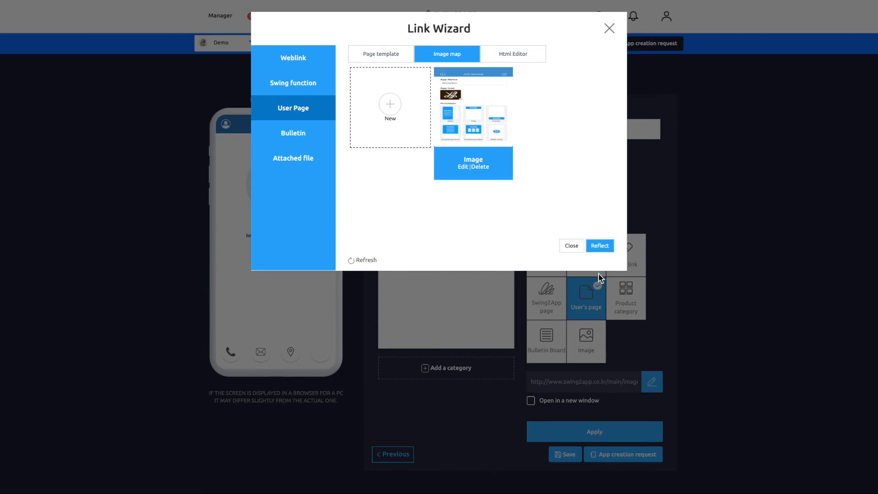
click(603, 247)
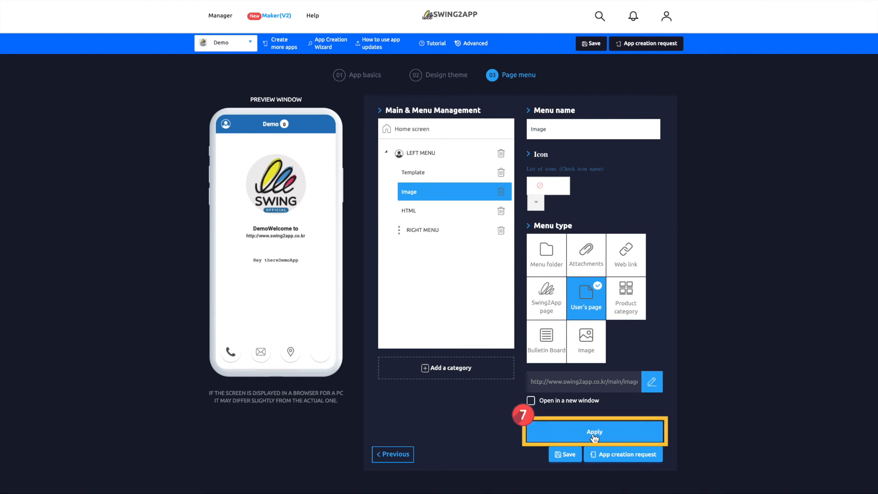
click(595, 435)
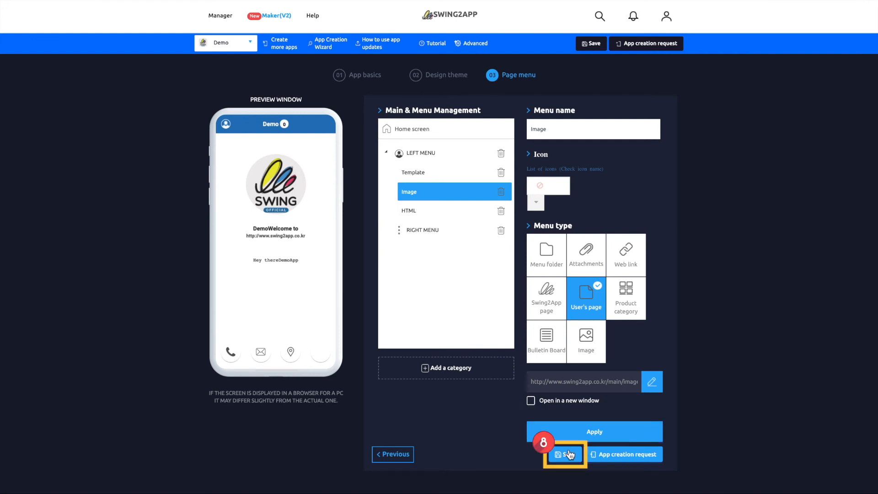
click(569, 453)
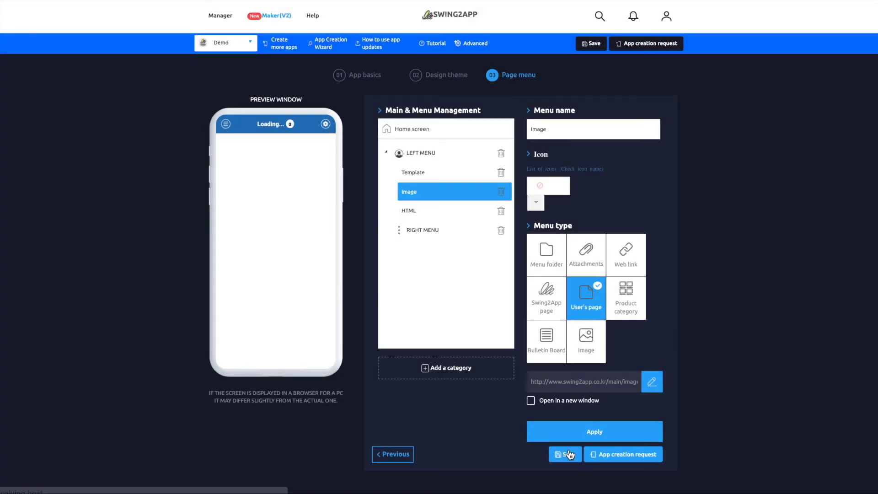
Step: Set the HTML menu's type to User's page and open a new Html Editor page for its link
click(434, 211)
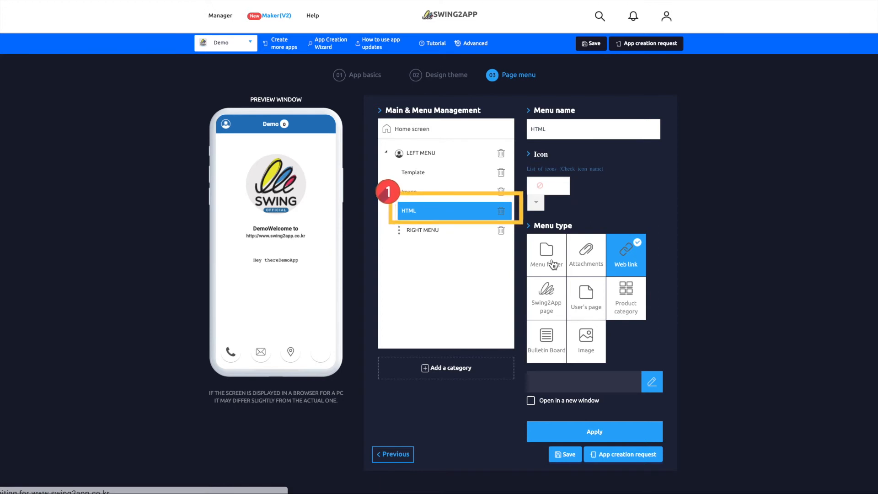
click(581, 305)
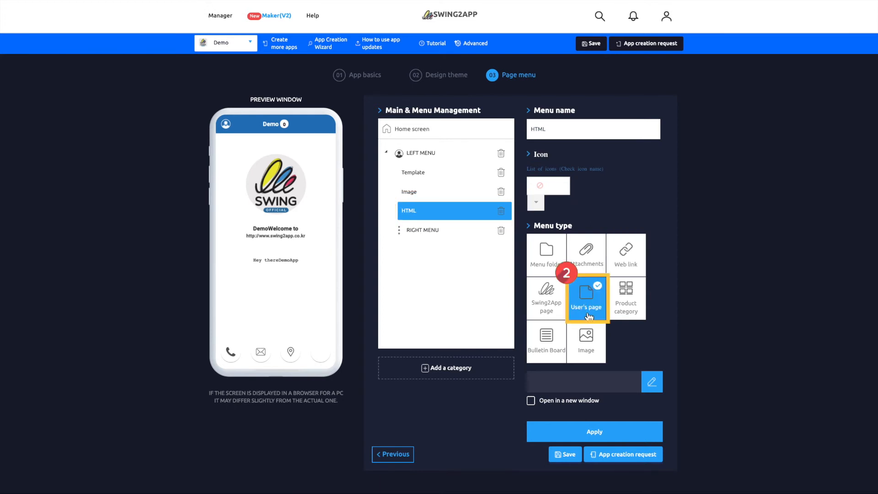
click(652, 384)
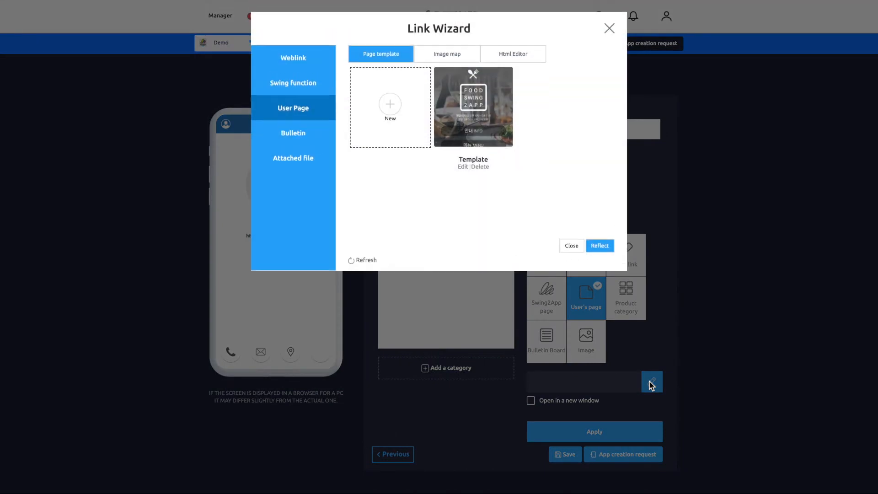
click(515, 61)
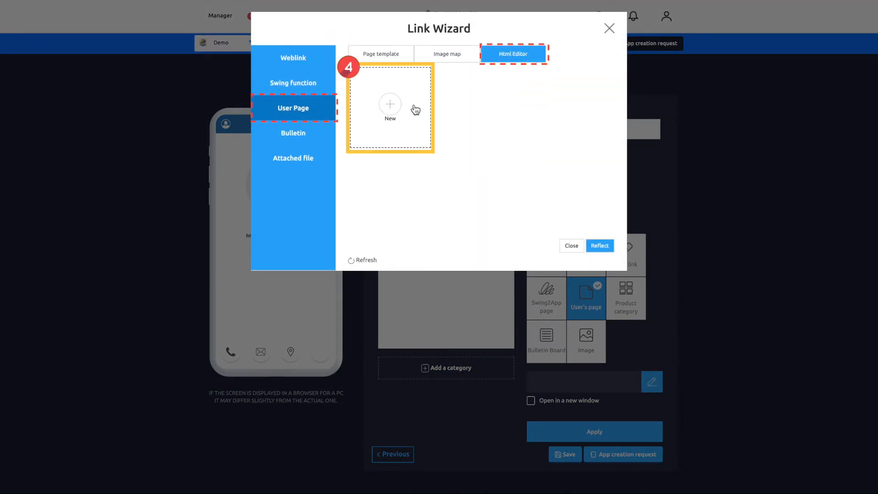
click(390, 104)
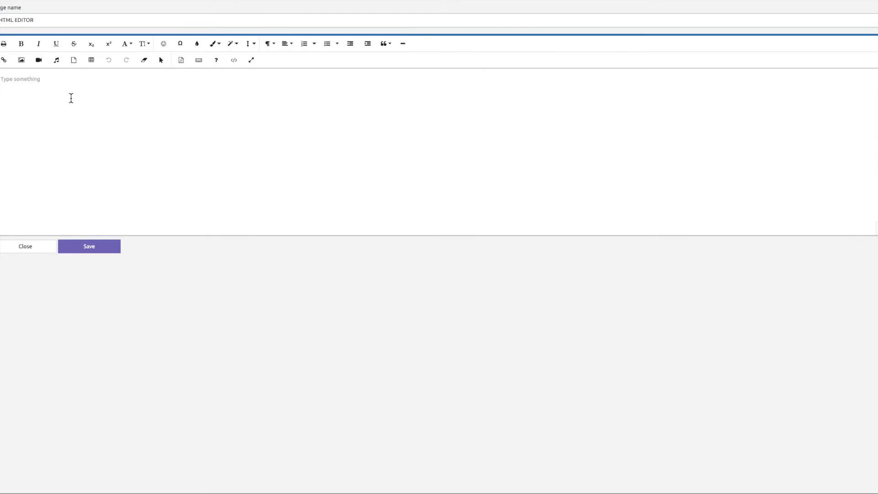
Step: Insert the photo with the "Don't give up!" card above the text "Write content here." and save the HTML EDITOR page
click(21, 60)
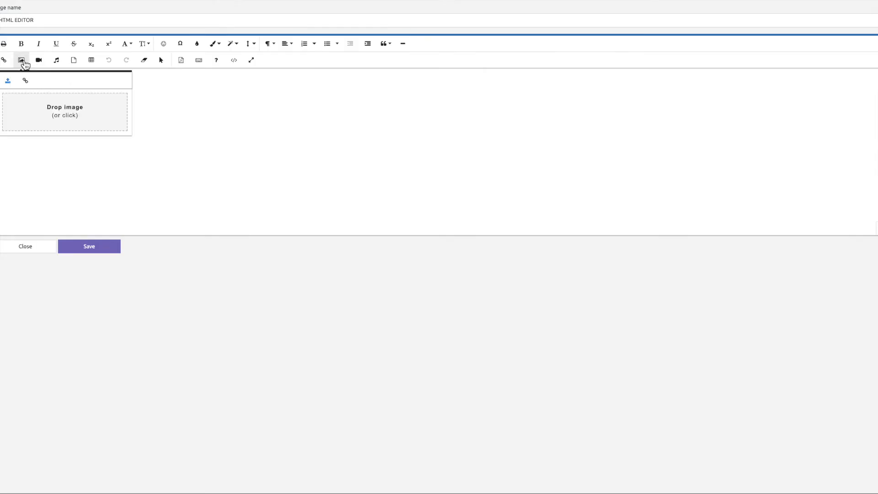
click(56, 110)
click(338, 57)
click(670, 264)
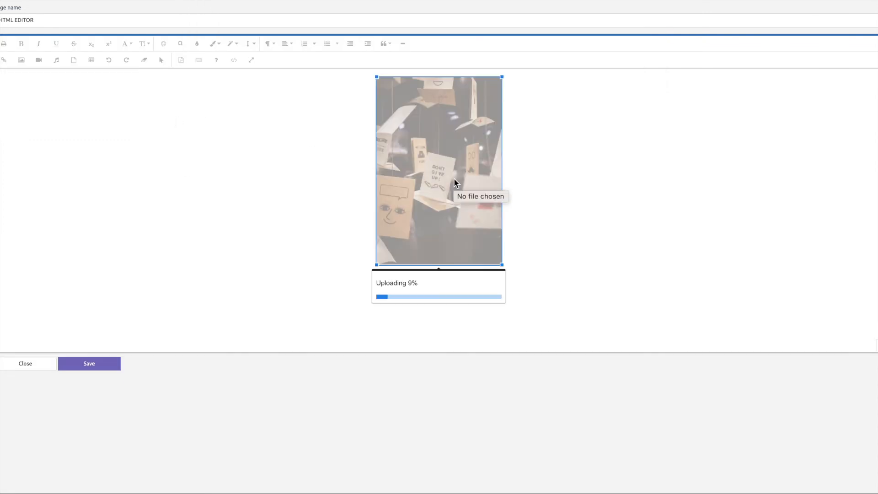
click(104, 403)
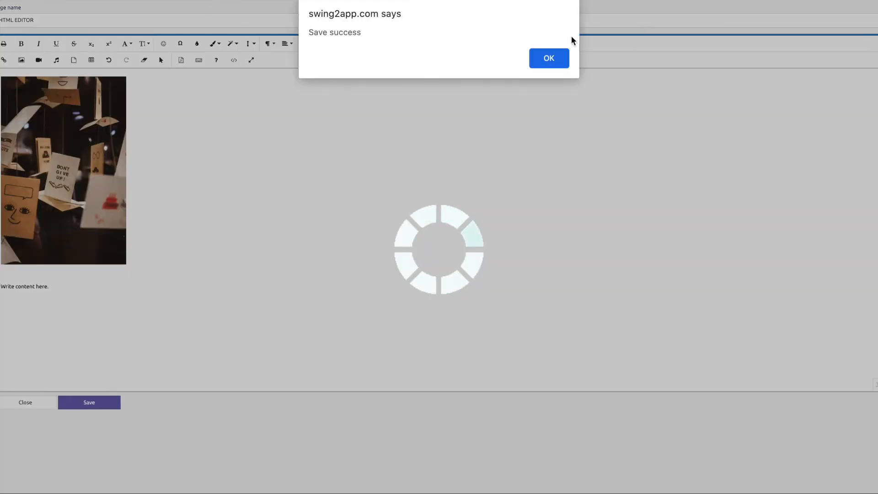
click(559, 60)
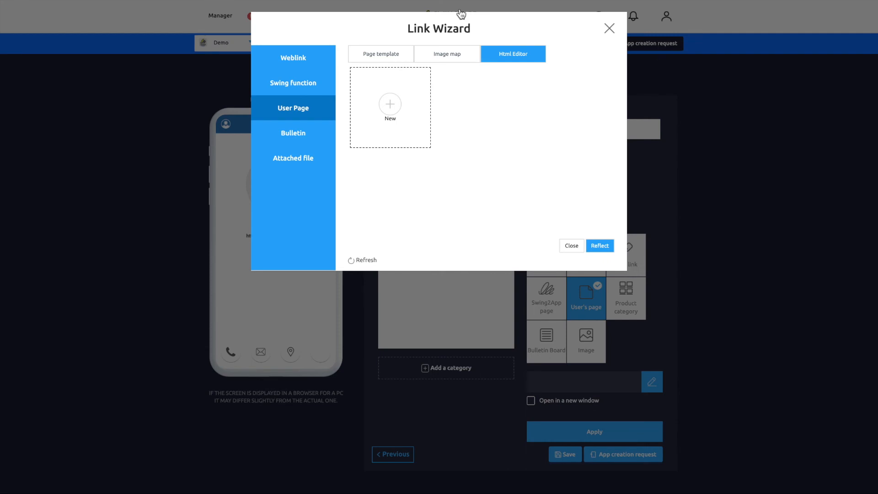
Step: Refresh the page list, link the HTML EDITOR page to the HTML menu, then apply and save the menu settings
click(366, 261)
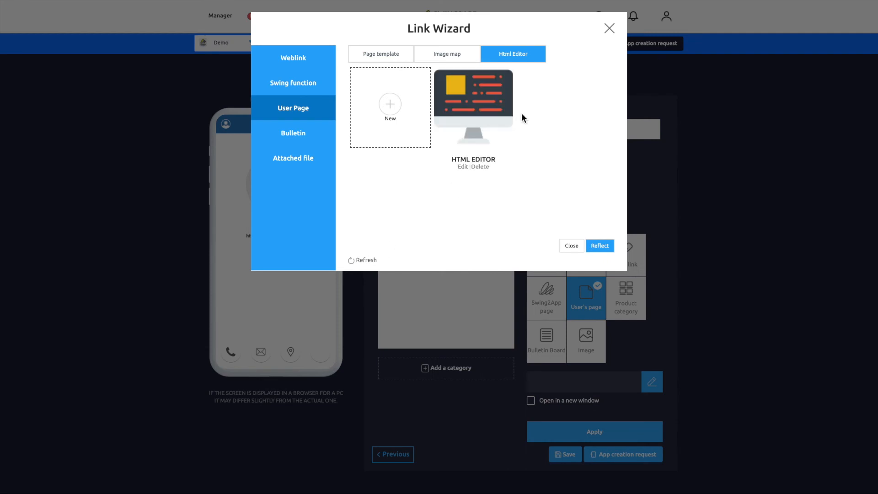
click(600, 247)
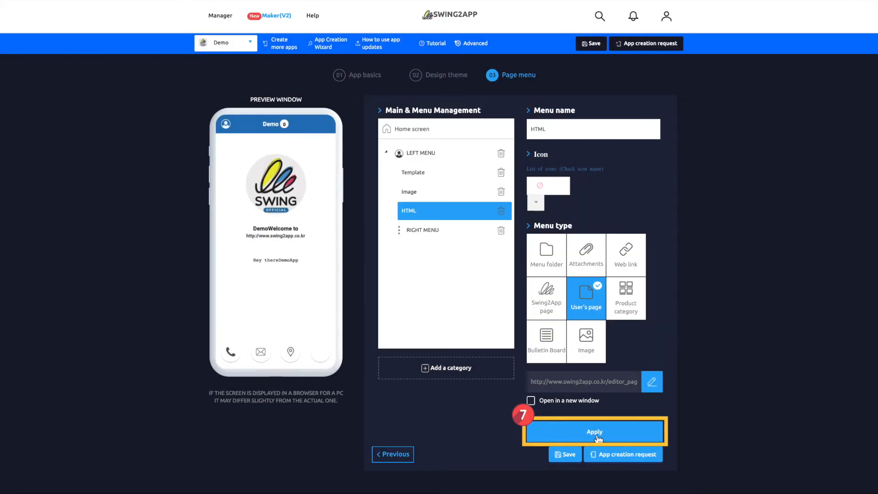
click(599, 438)
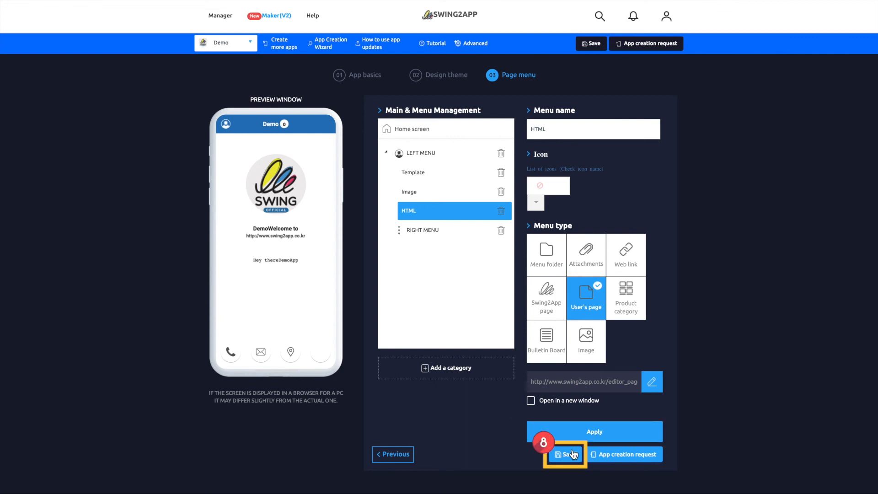
click(572, 454)
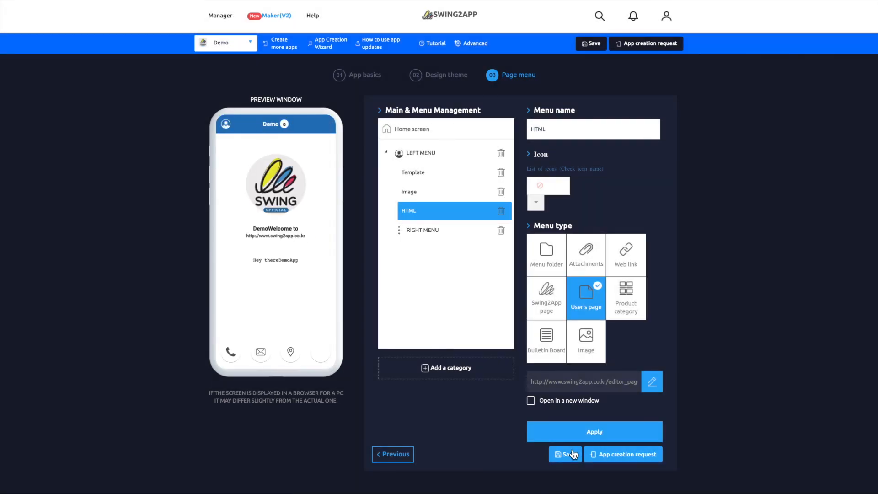
Step: Check the Template, Image and HTML pages one after another in the phone preview, returning to the home screen after each
click(226, 124)
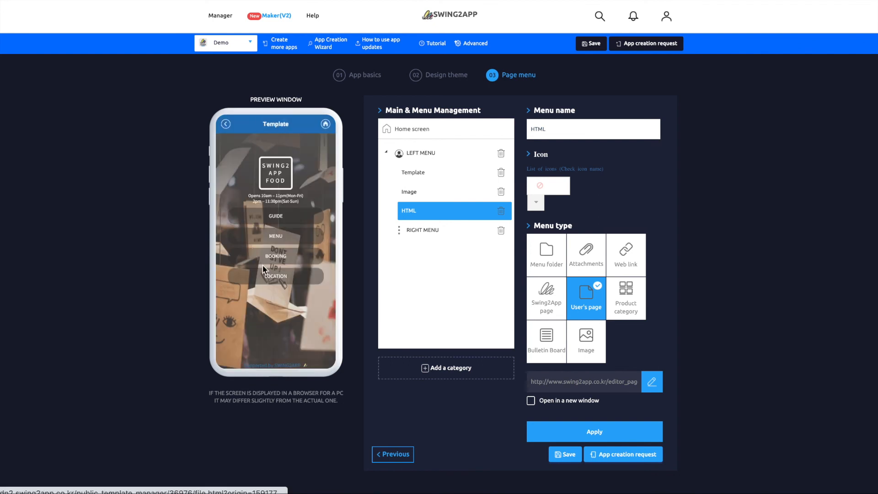
click(229, 124)
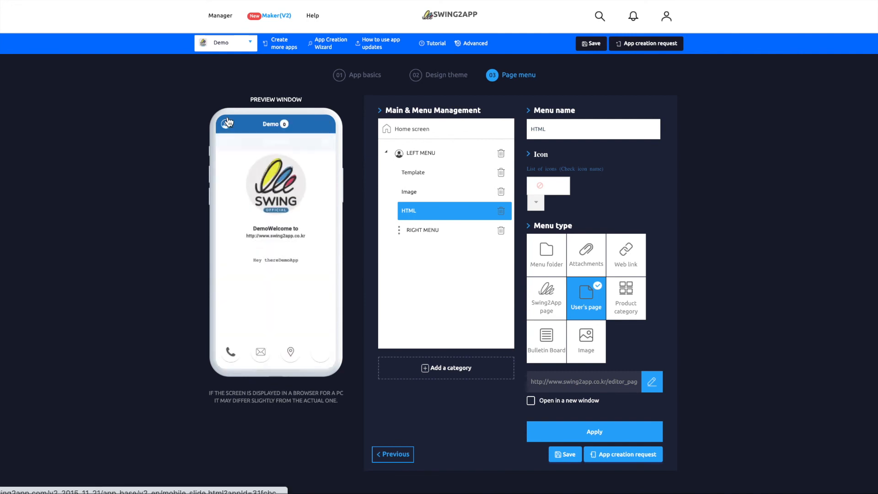
click(226, 122)
click(244, 227)
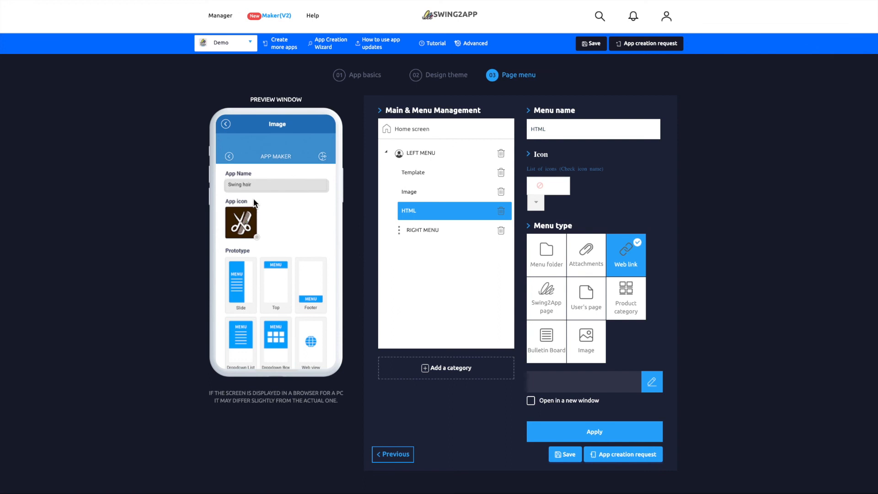
click(226, 123)
click(226, 124)
click(233, 239)
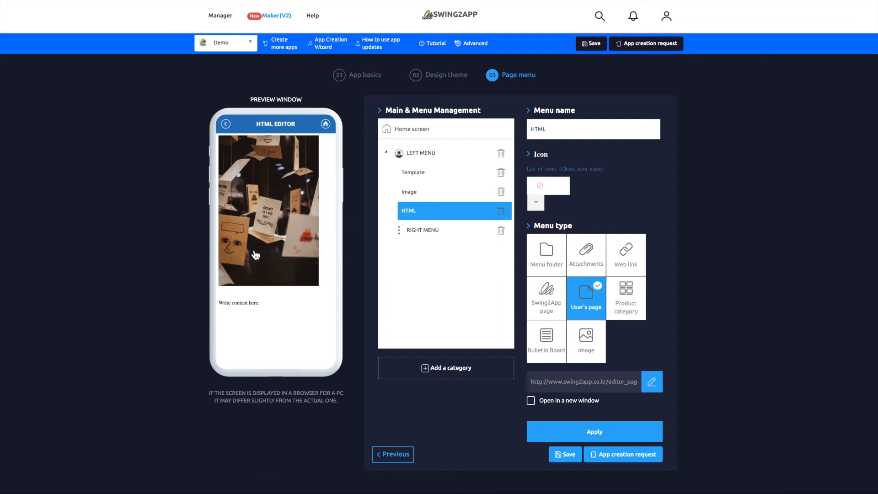
click(226, 124)
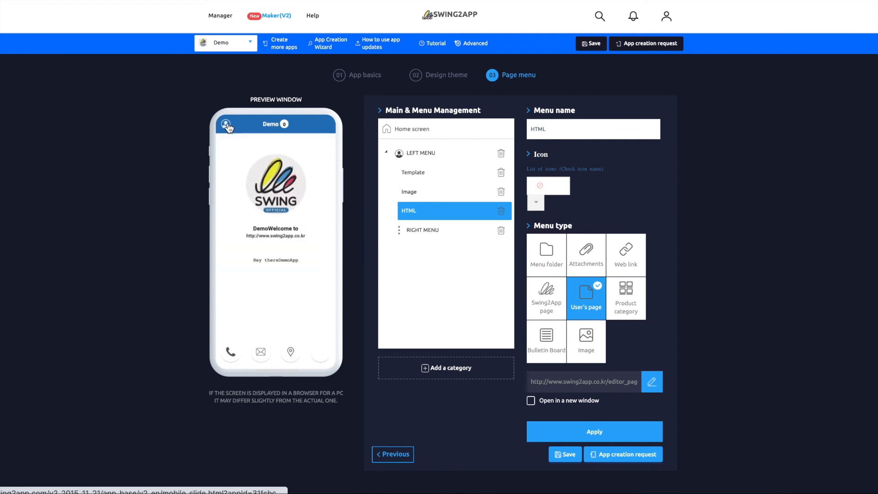